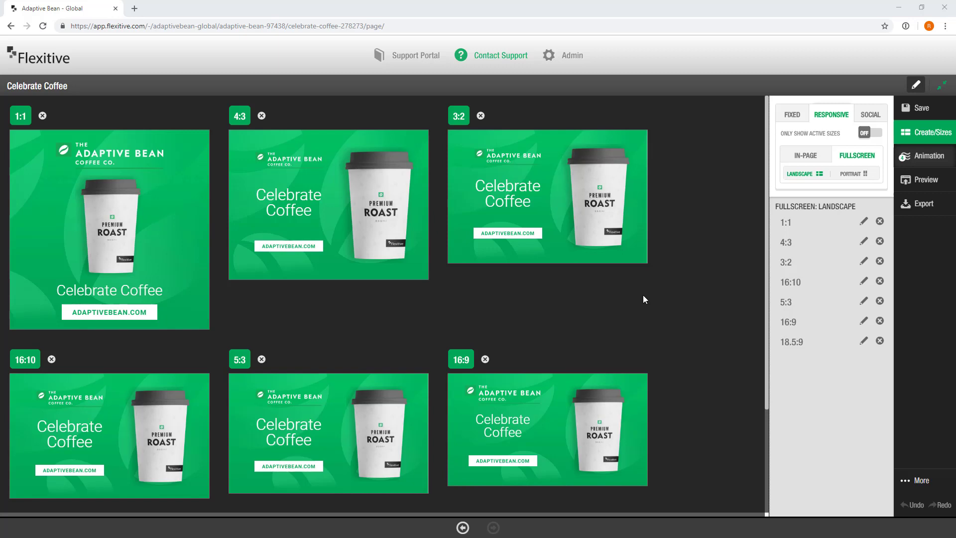
# - Open the preview settings and review the responsive aspect-ratio list, 1:1 through 5:1, all checked
pyautogui.click(920, 192)
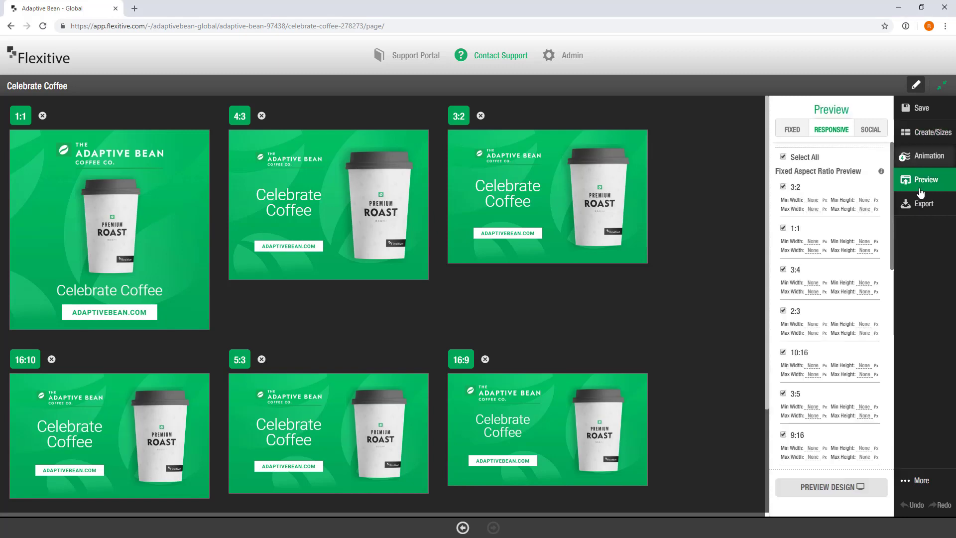
pyautogui.scroll(-10, 797, 199)
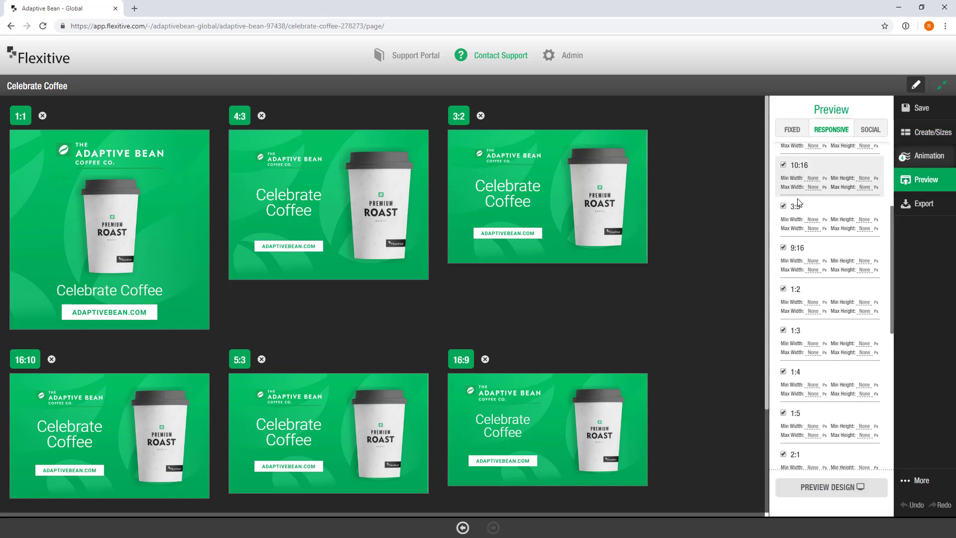
pyautogui.scroll(-1, 798, 203)
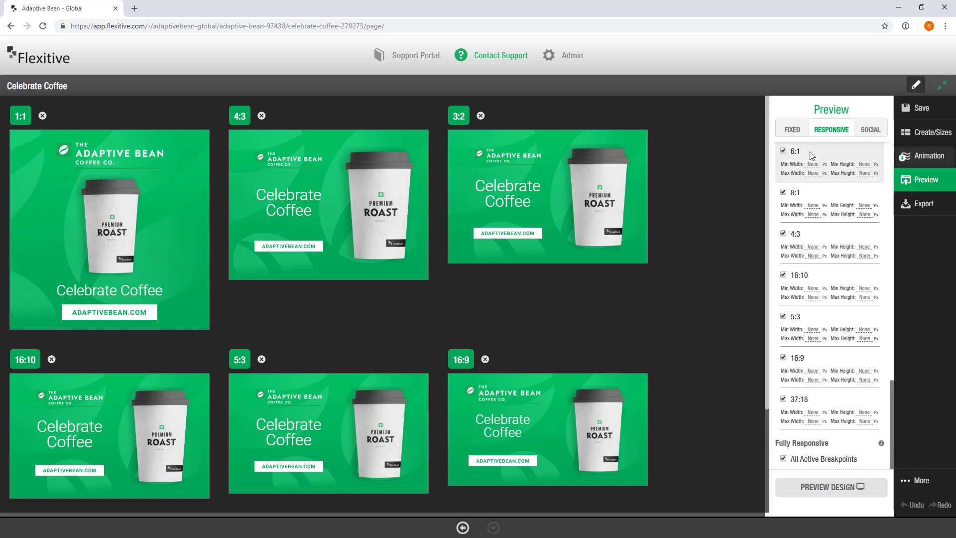
pyautogui.scroll(-1, 814, 299)
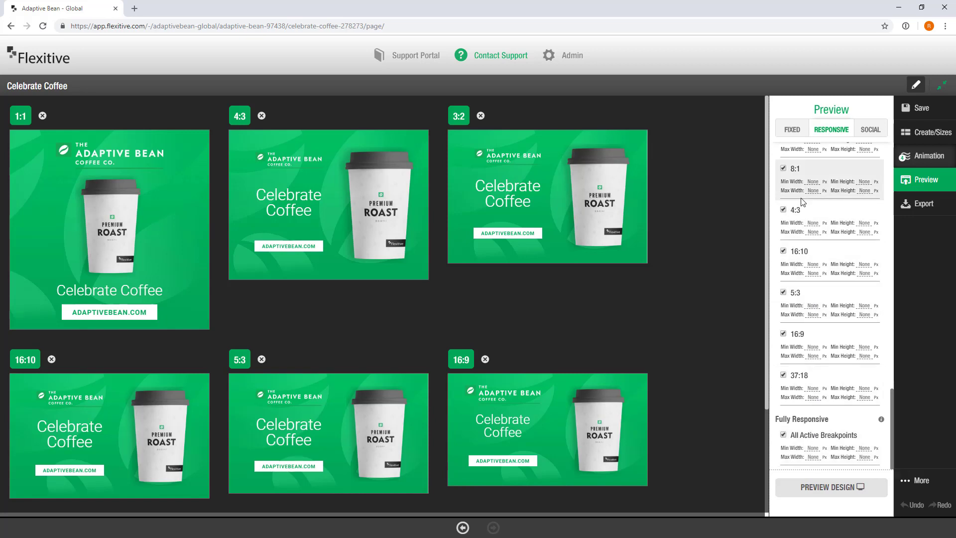
pyautogui.scroll(4, 800, 216)
pyautogui.scroll(10, 801, 217)
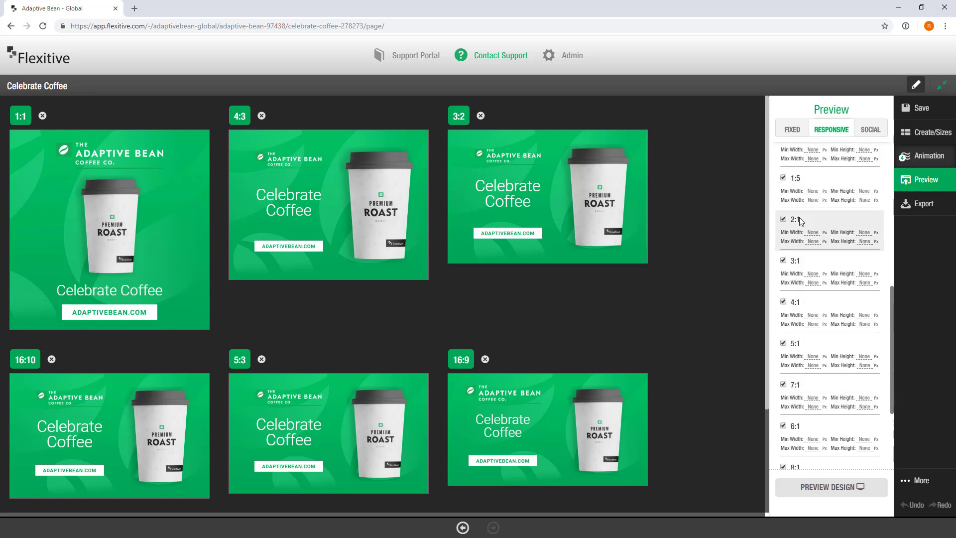
pyautogui.scroll(3, 801, 221)
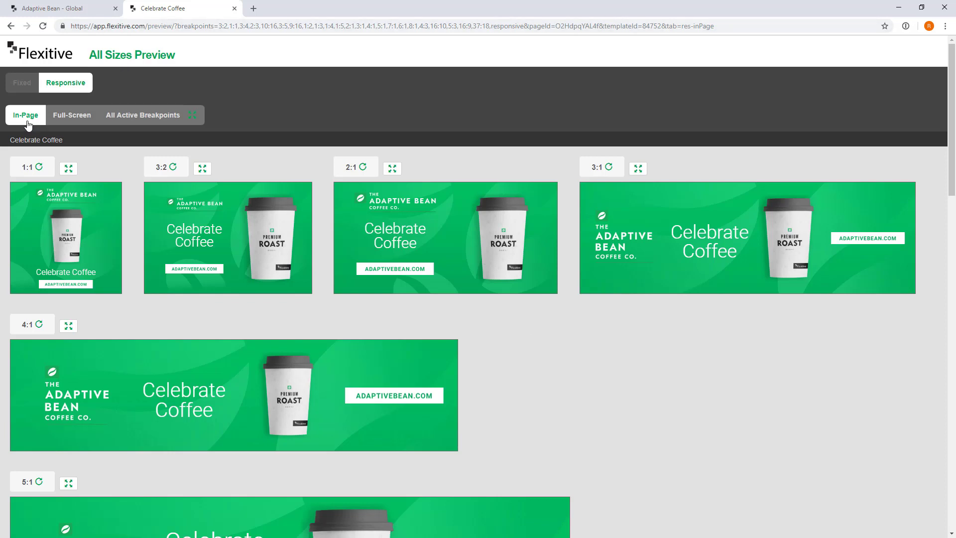
# - Check the editor tab and return its side panel to the sizes list
pyautogui.click(55, 11)
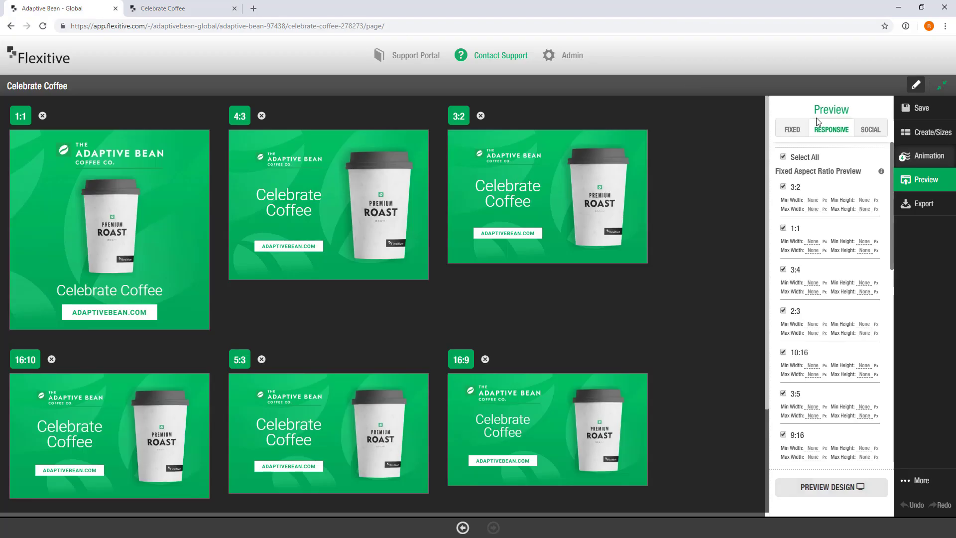
pyautogui.click(919, 138)
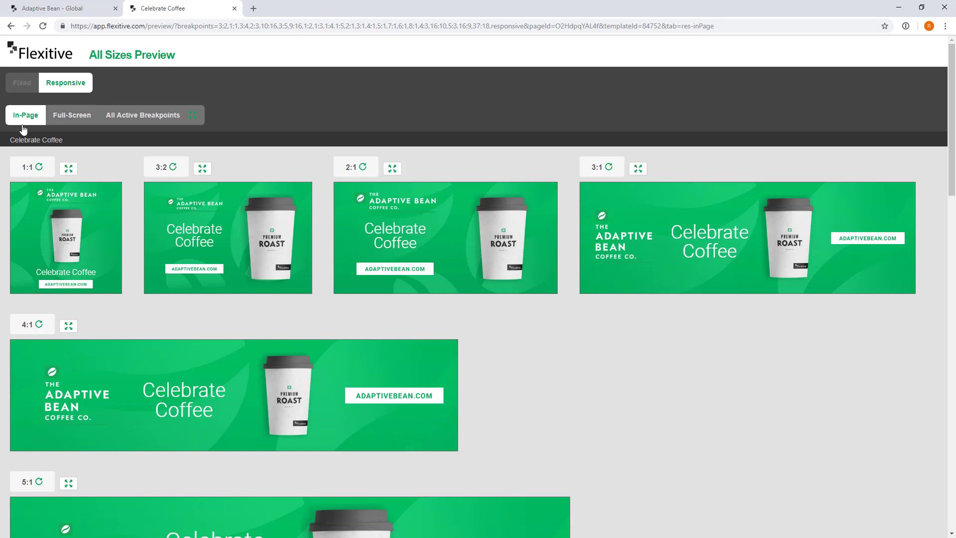
# - View the banners in Full-Screen mode, then scroll through All Active Breakpoints together
pyautogui.click(75, 117)
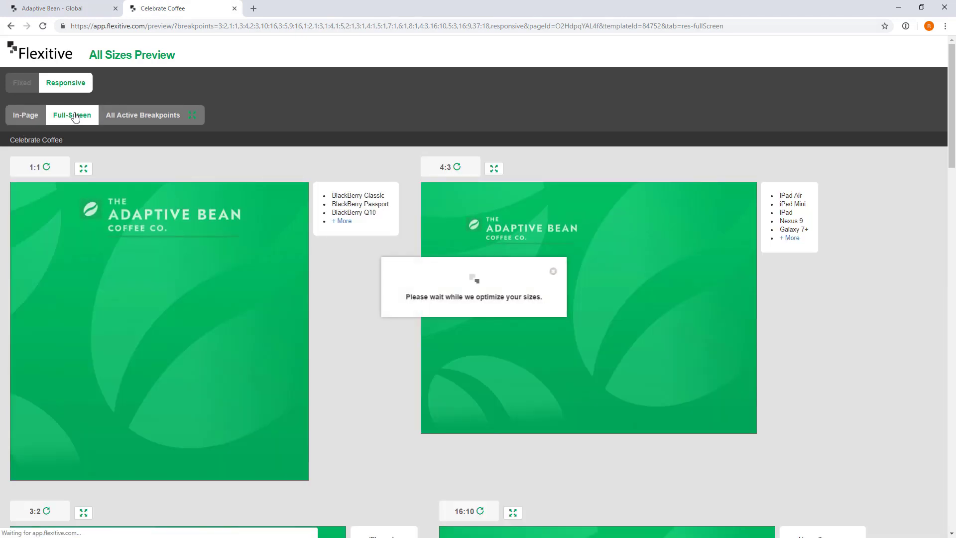
pyautogui.click(124, 115)
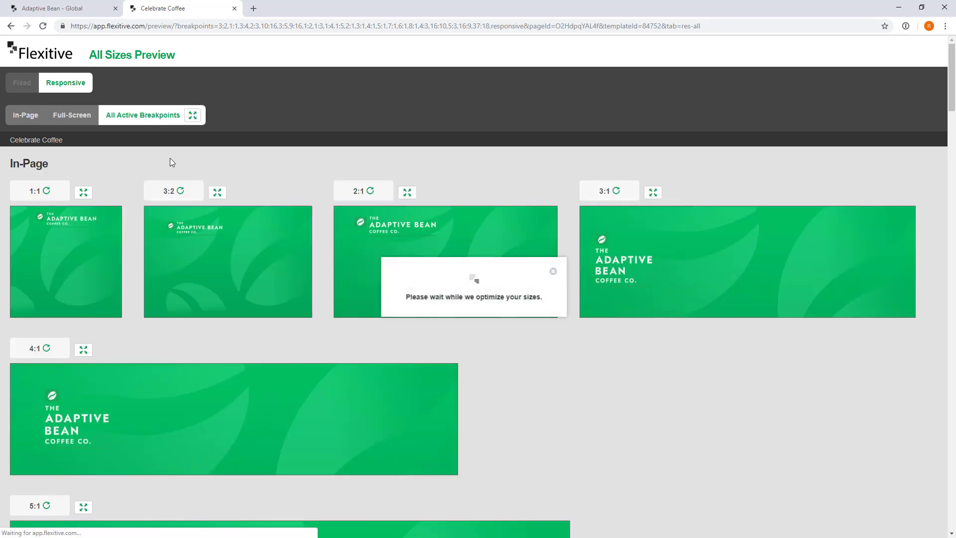
pyautogui.scroll(-6, 253, 199)
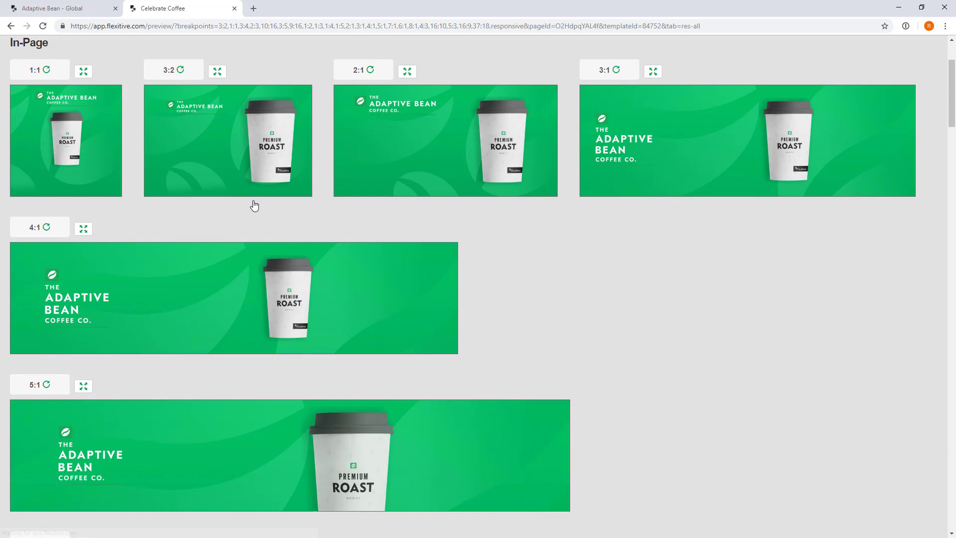
pyautogui.scroll(-6, 256, 207)
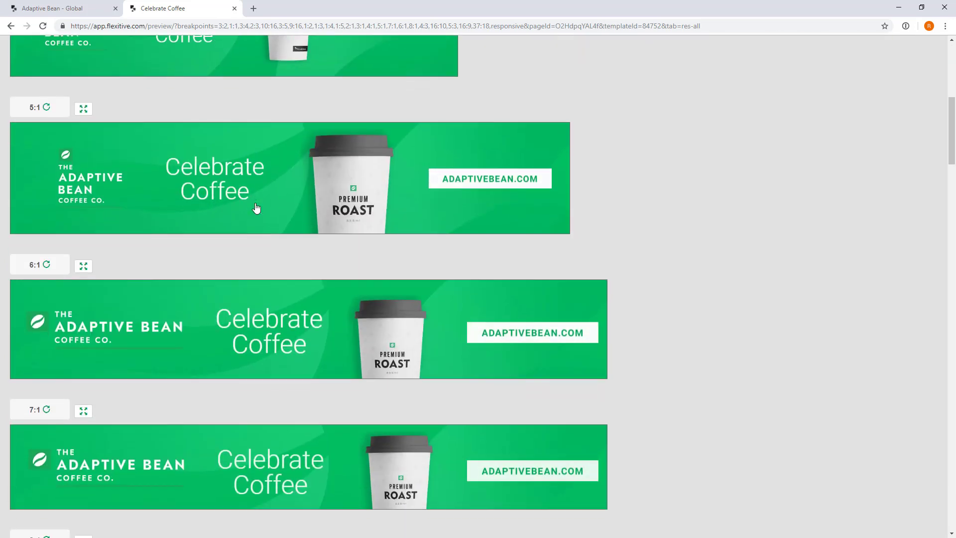
pyautogui.scroll(-10, 257, 210)
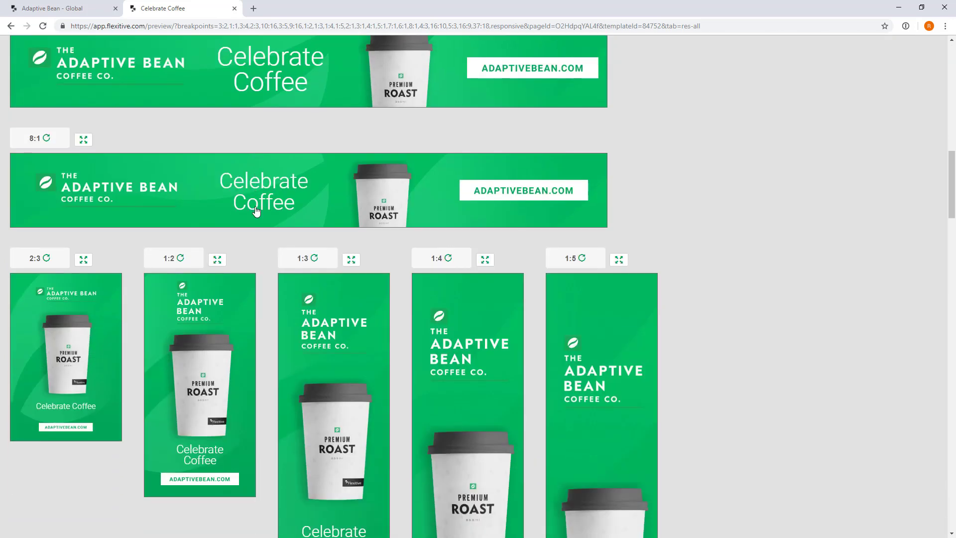
pyautogui.scroll(20, 254, 208)
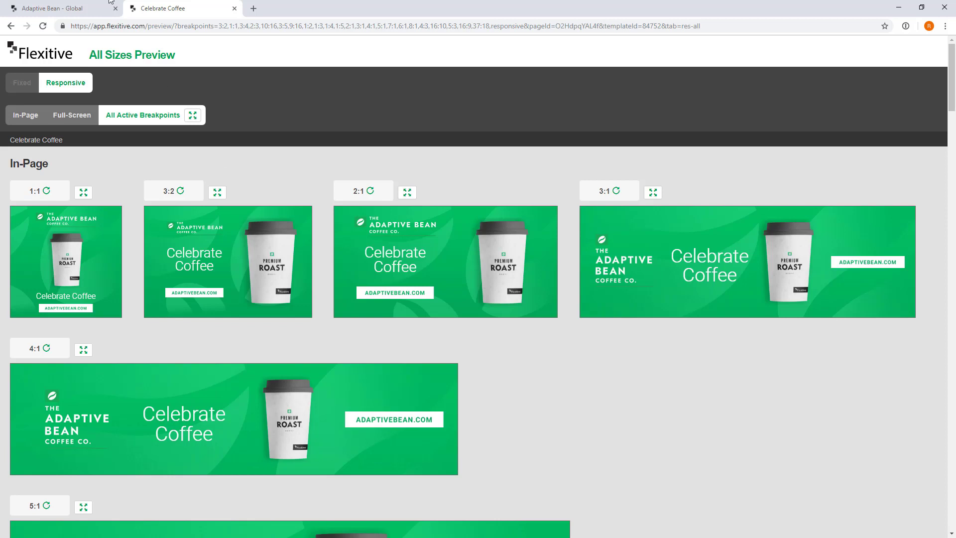
# - In the 16:9 banner, replace the coffee cup image with the Whole Beans bag and save
pyautogui.click(82, 9)
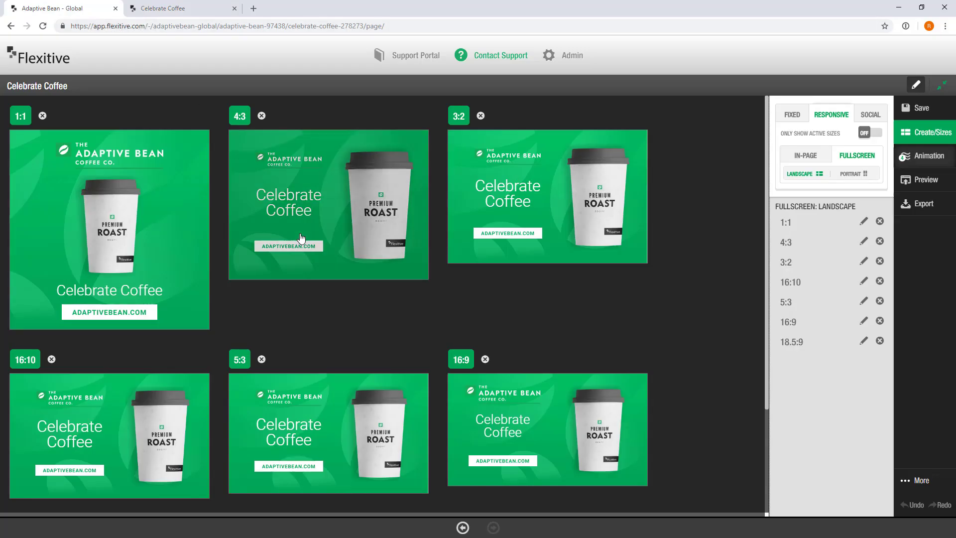
pyautogui.click(548, 456)
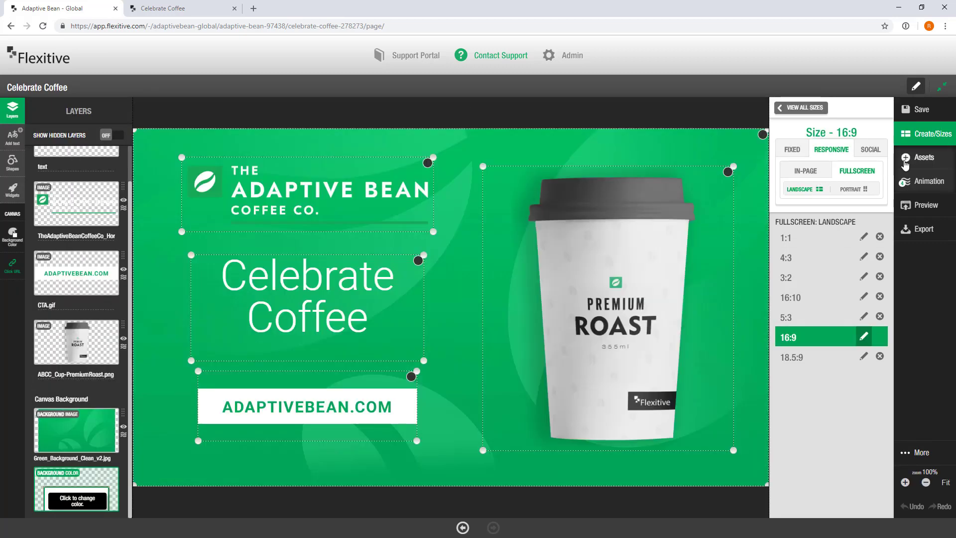
pyautogui.click(924, 158)
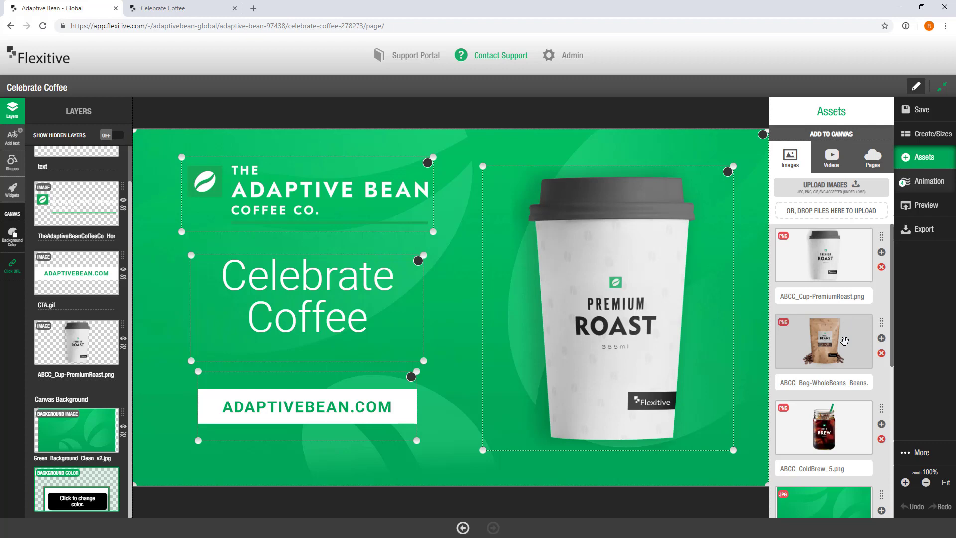
pyautogui.click(644, 225)
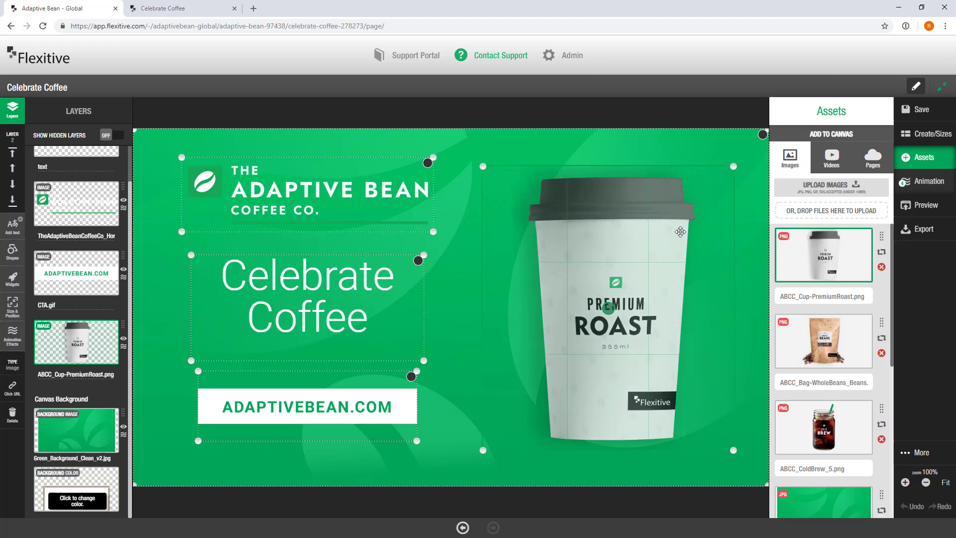
pyautogui.click(883, 339)
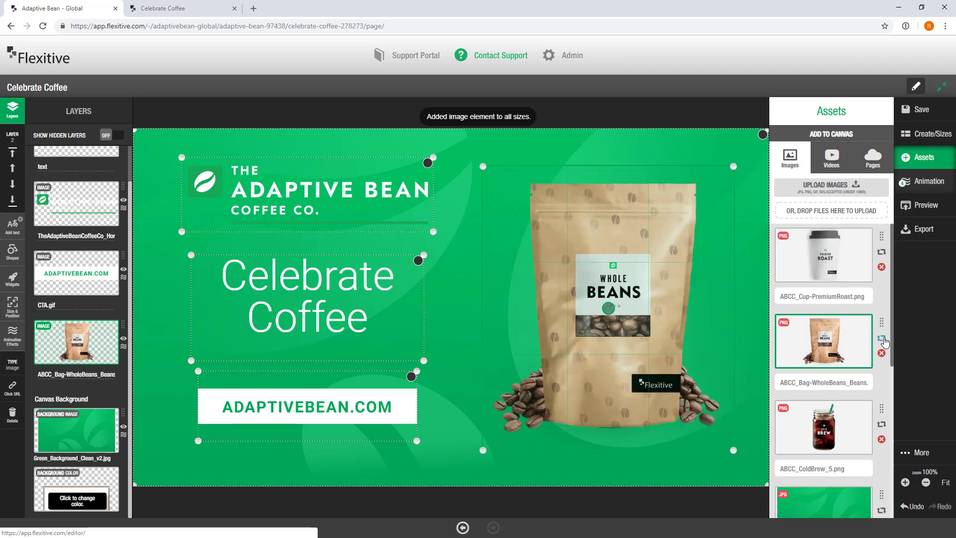
pyautogui.click(952, 112)
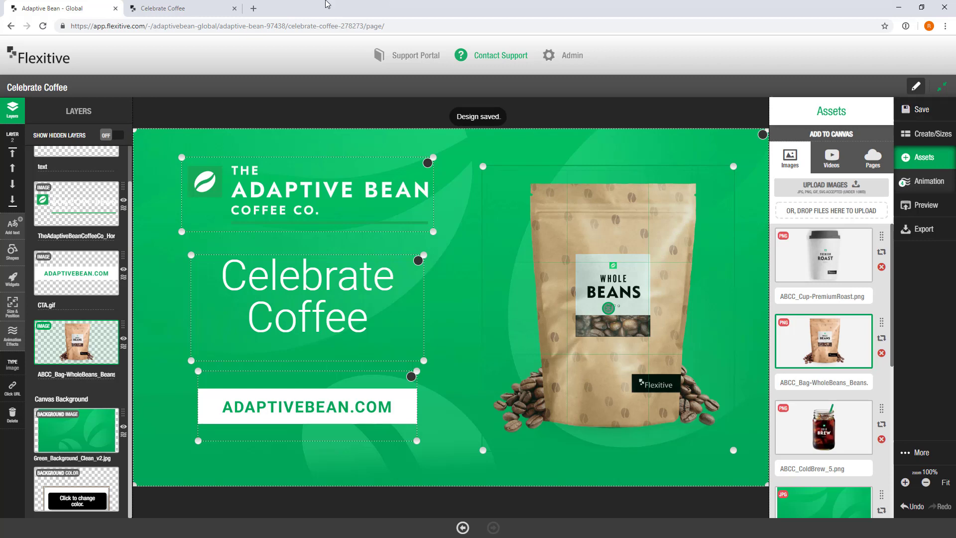
pyautogui.click(187, 11)
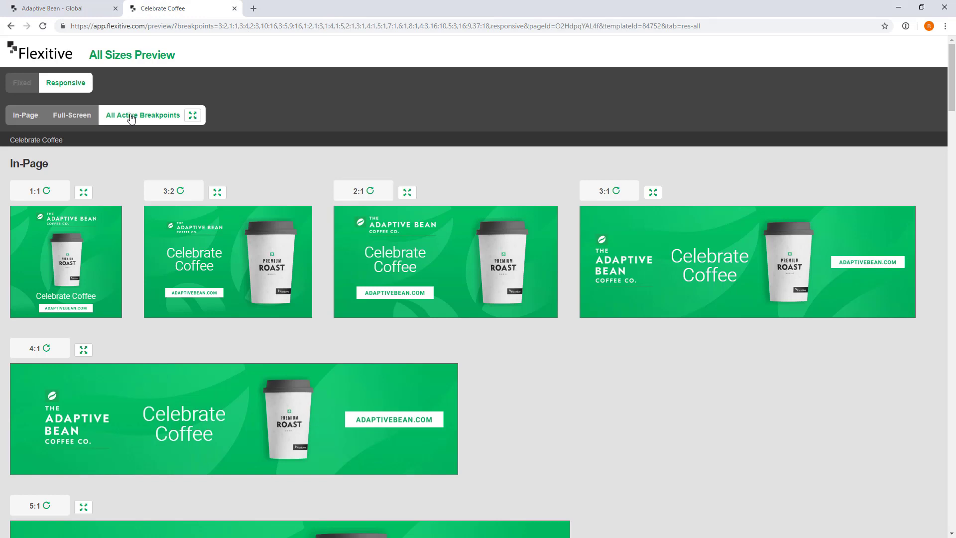
# - Reload the Celebrate Coffee preview tab to show the Whole Beans banners
pyautogui.click(43, 26)
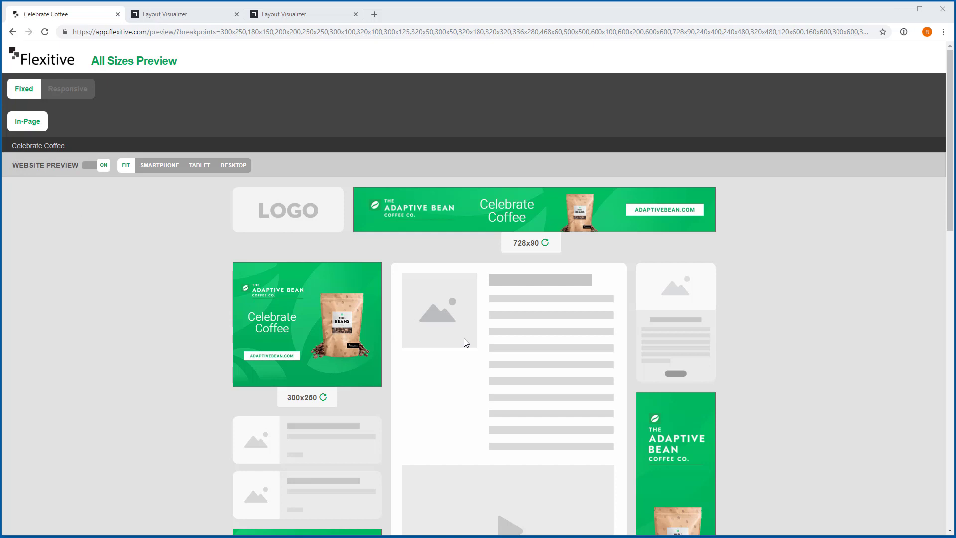
# - Switch the website preview to Smartphone, showing the 300x100 and 300x50 Whole Beans banners
pyautogui.scroll(-6, 465, 339)
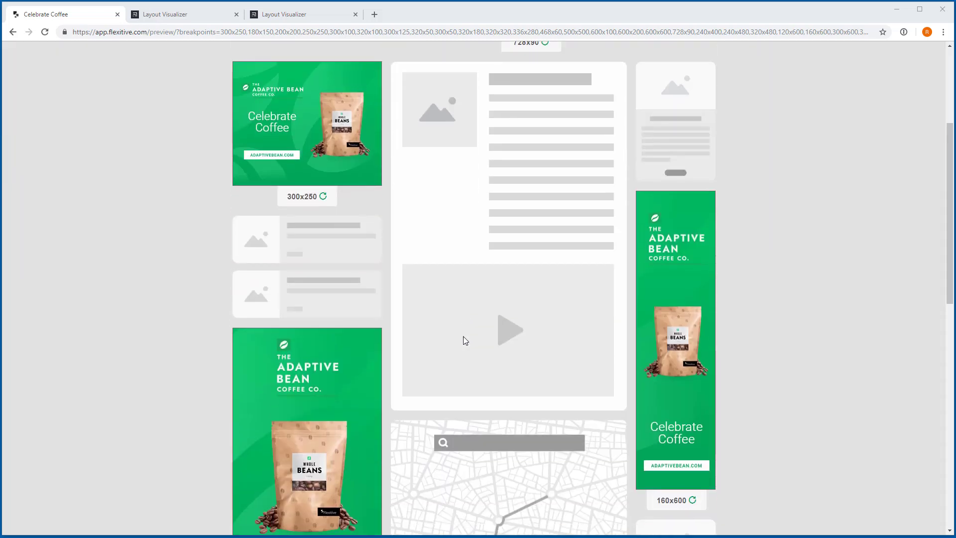
pyautogui.scroll(-8, 464, 340)
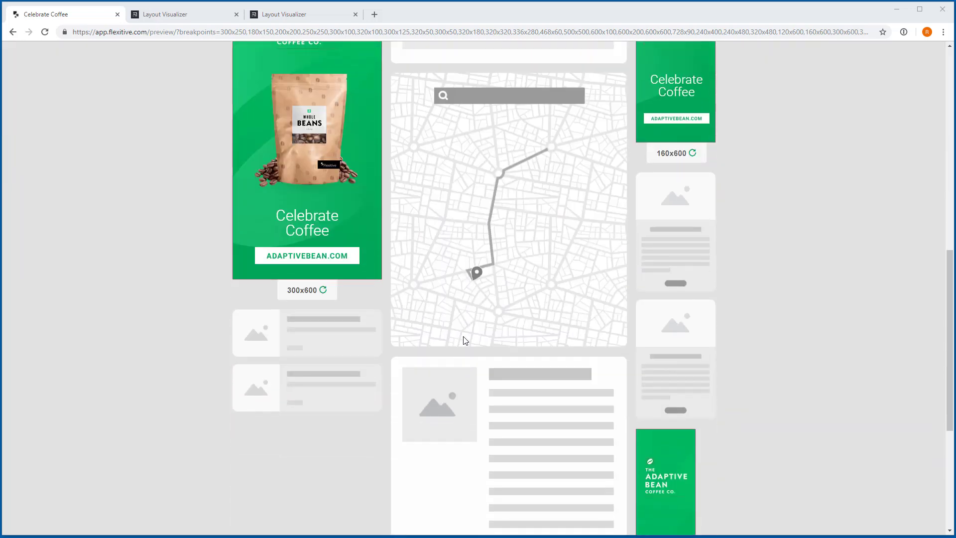
pyautogui.scroll(-2, 464, 340)
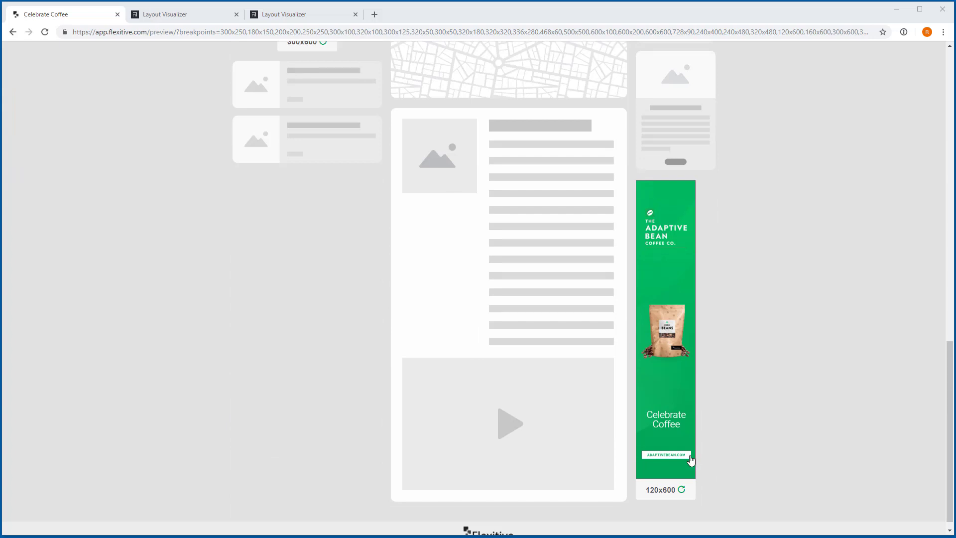
pyautogui.scroll(7, 691, 460)
pyautogui.scroll(8, 314, 319)
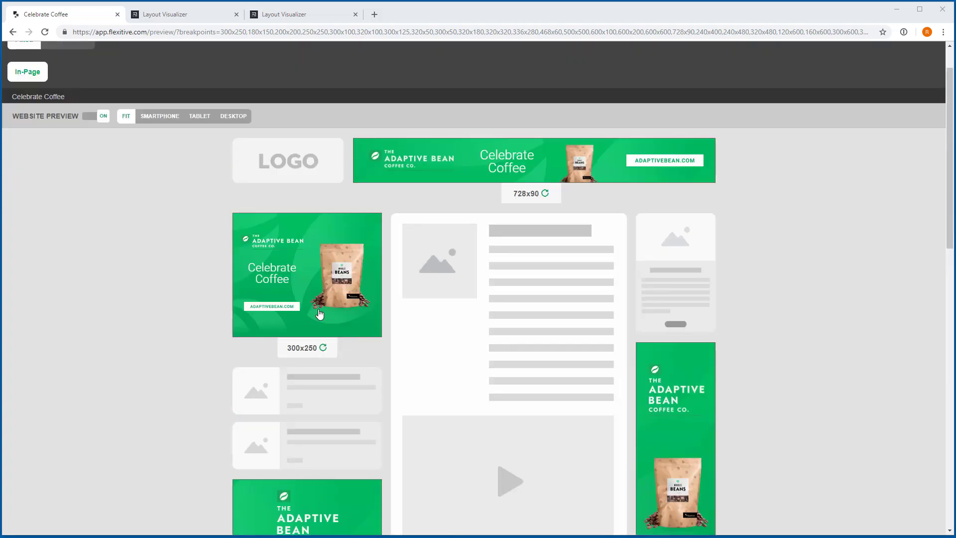
pyautogui.click(163, 118)
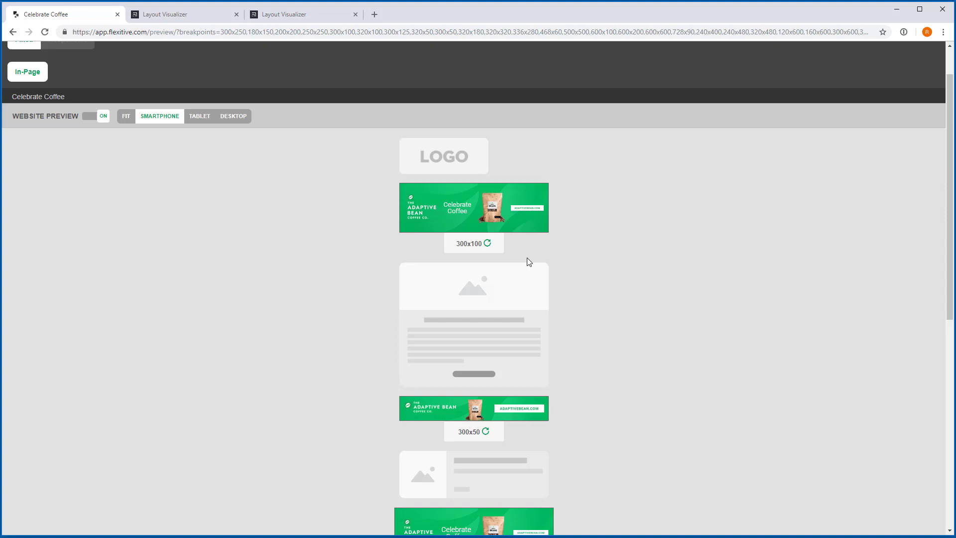
# - Switch the website preview to Tablet and review the 728x90, 300x250, 160x600 and other placements
pyautogui.scroll(-3, 528, 259)
pyautogui.scroll(-6, 527, 257)
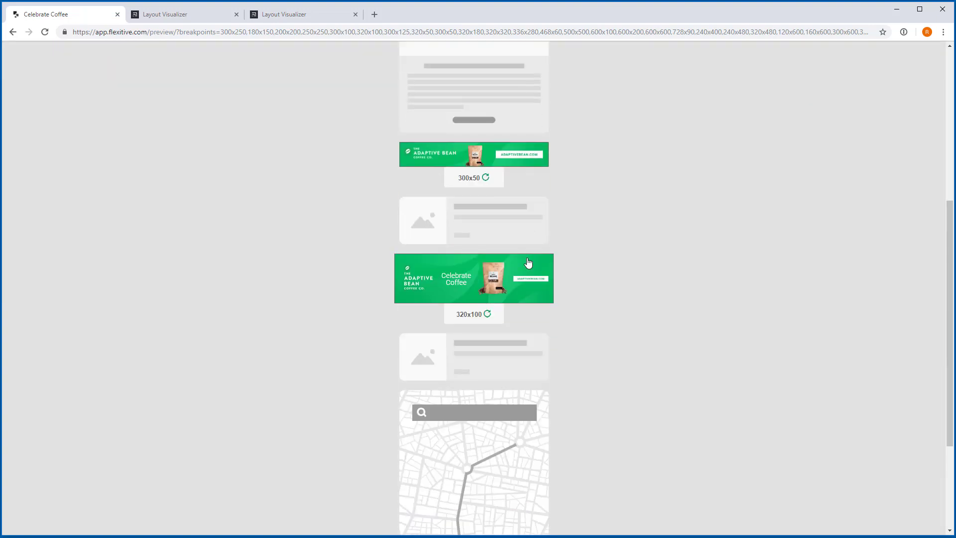
pyautogui.scroll(10, 321, 215)
pyautogui.click(207, 167)
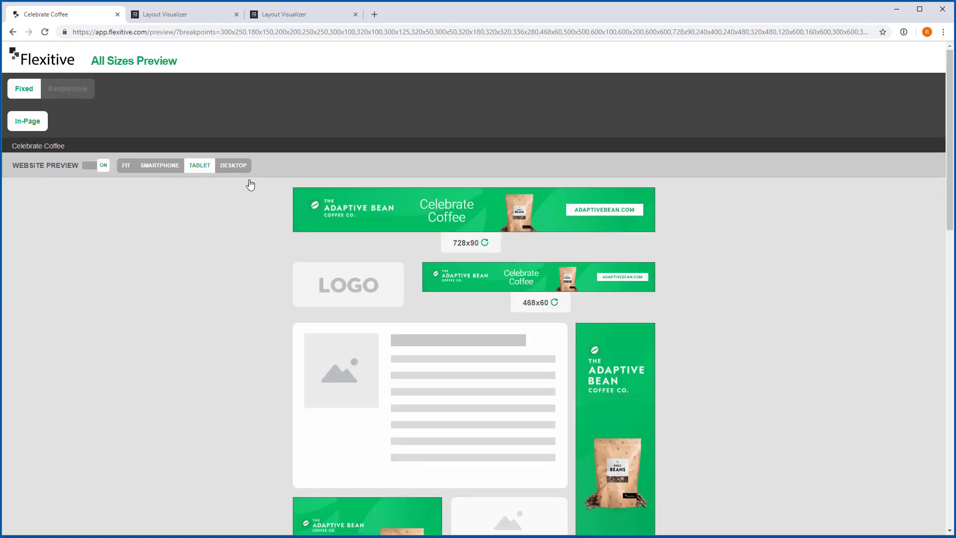
pyautogui.scroll(-3, 406, 230)
pyautogui.scroll(-5, 407, 232)
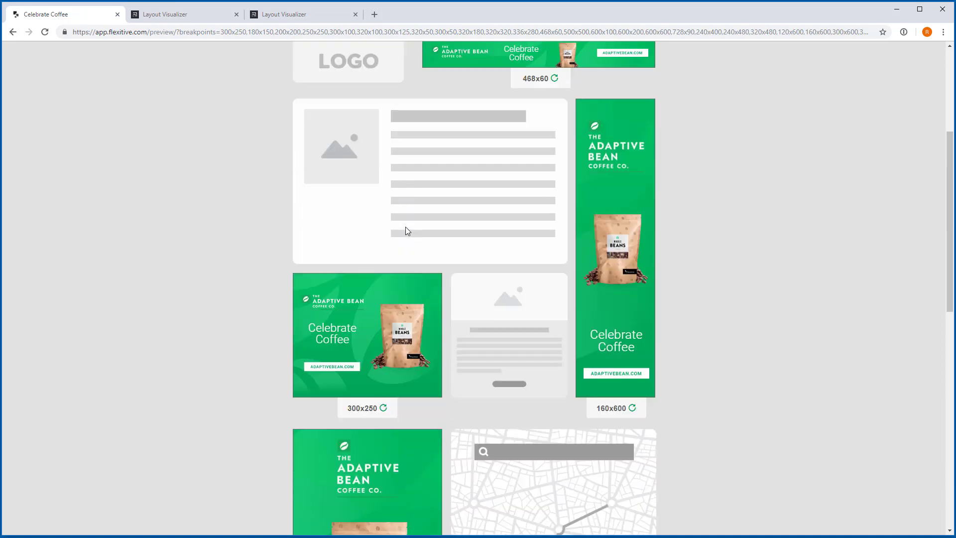
pyautogui.scroll(-7, 405, 227)
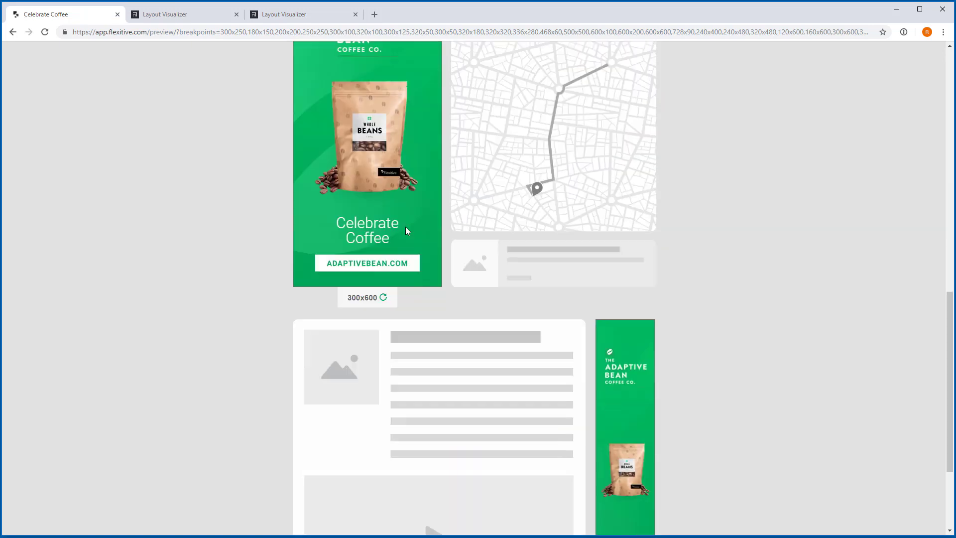
pyautogui.scroll(15, 413, 254)
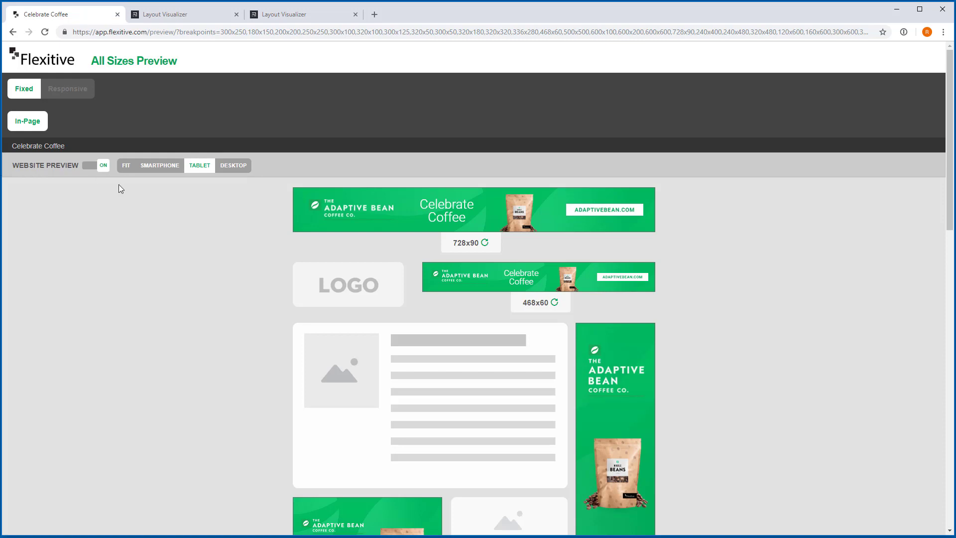
# - Turn Website Preview off and review the standalone size grid from 180x150 to 600x200
pyautogui.click(92, 168)
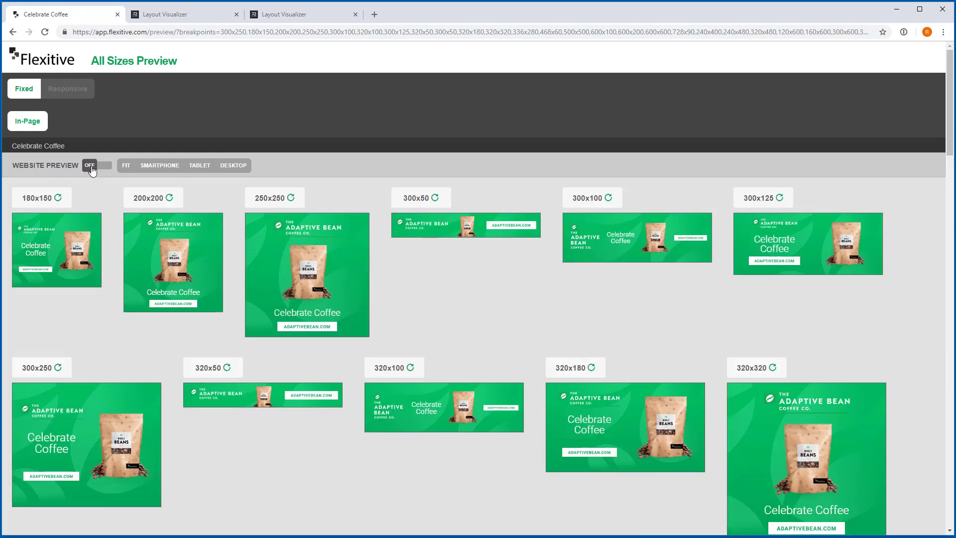
pyautogui.scroll(-4, 429, 276)
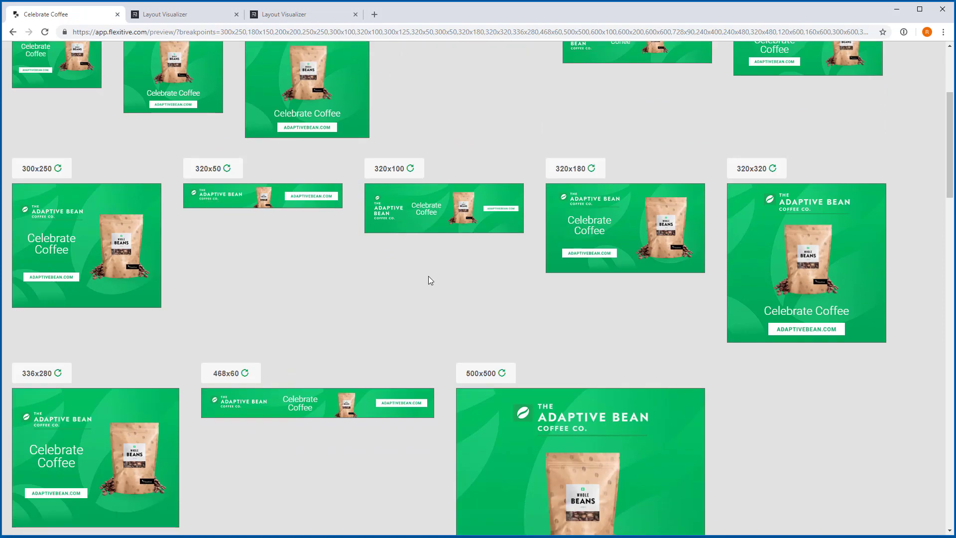
pyautogui.scroll(-5, 429, 272)
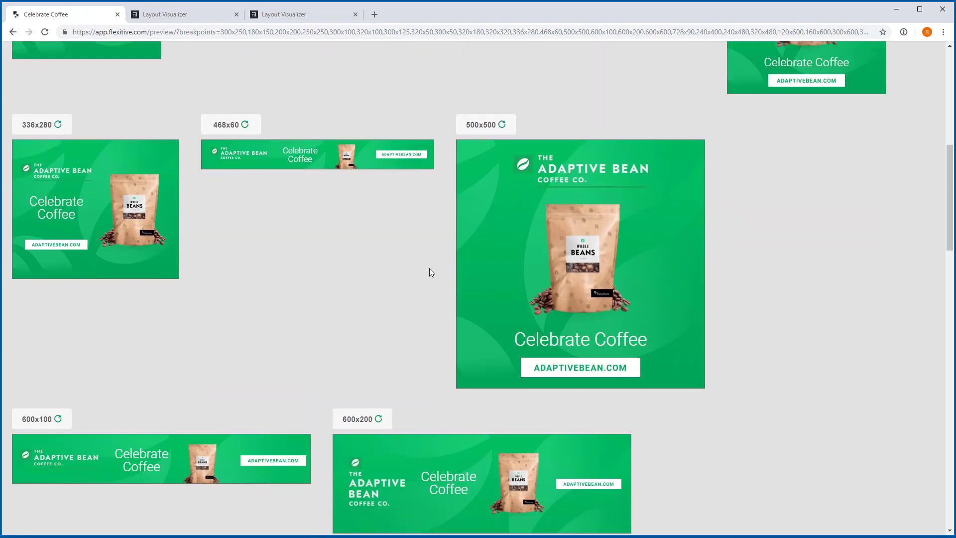
pyautogui.scroll(9, 429, 268)
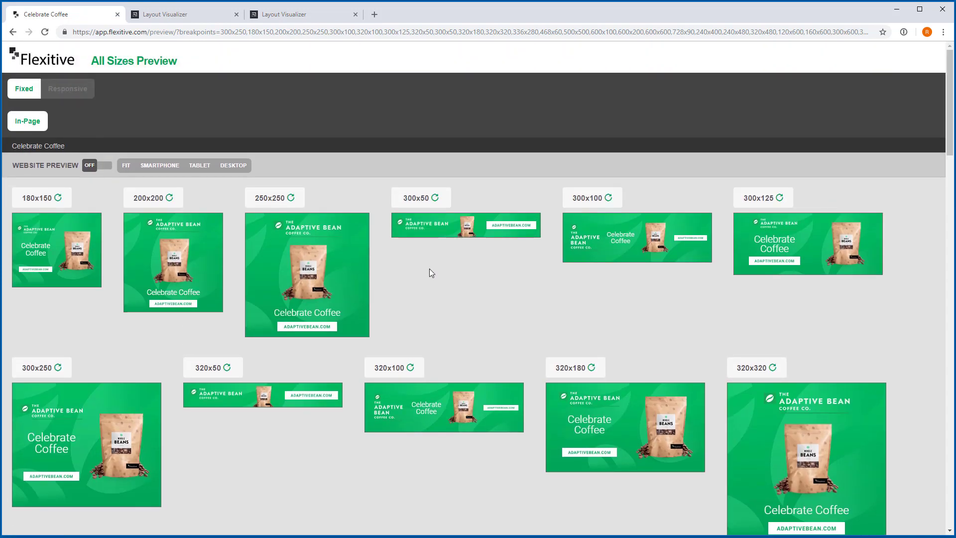